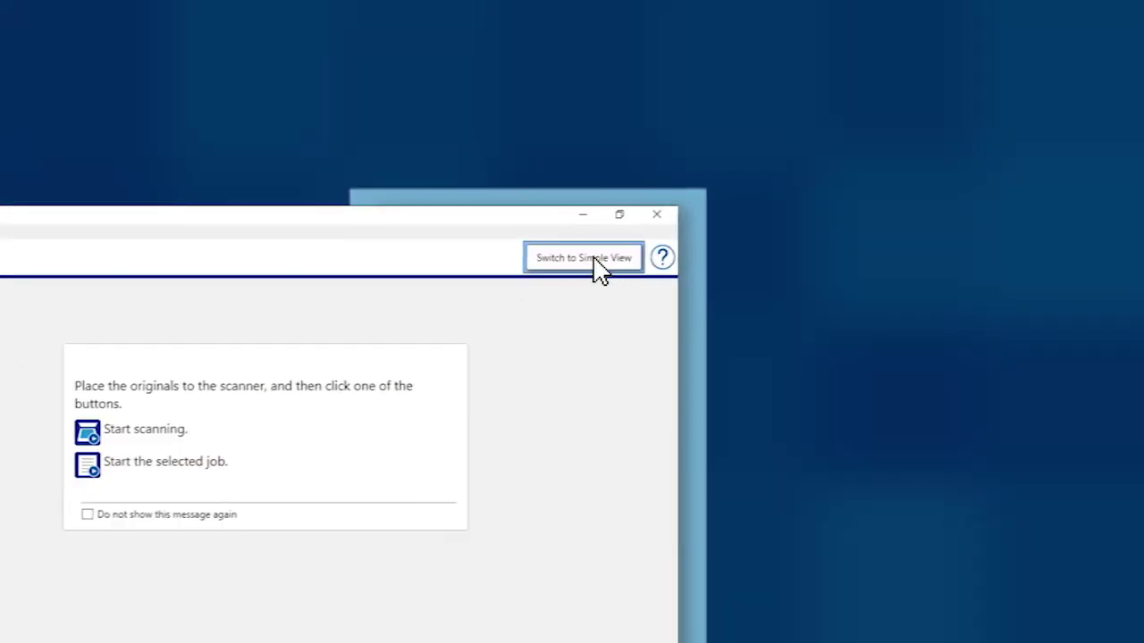
Switch Document Capture Pro to Simple View
{"action": "left_click", "coordinate": [594, 257]}
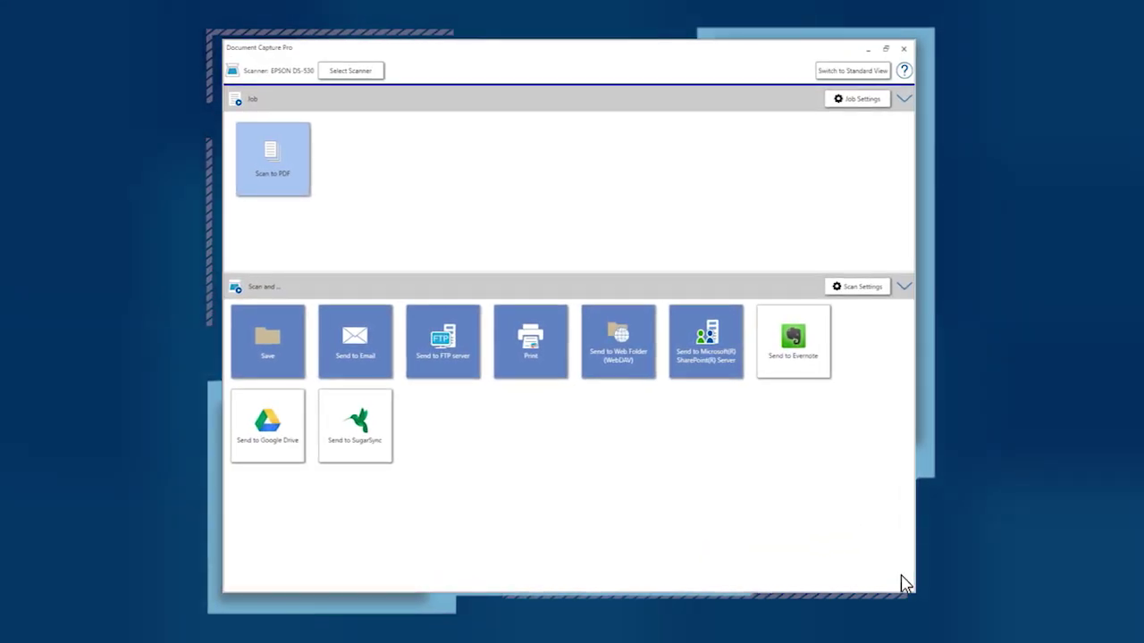
{"action": "left_click", "coordinate": [856, 288]}
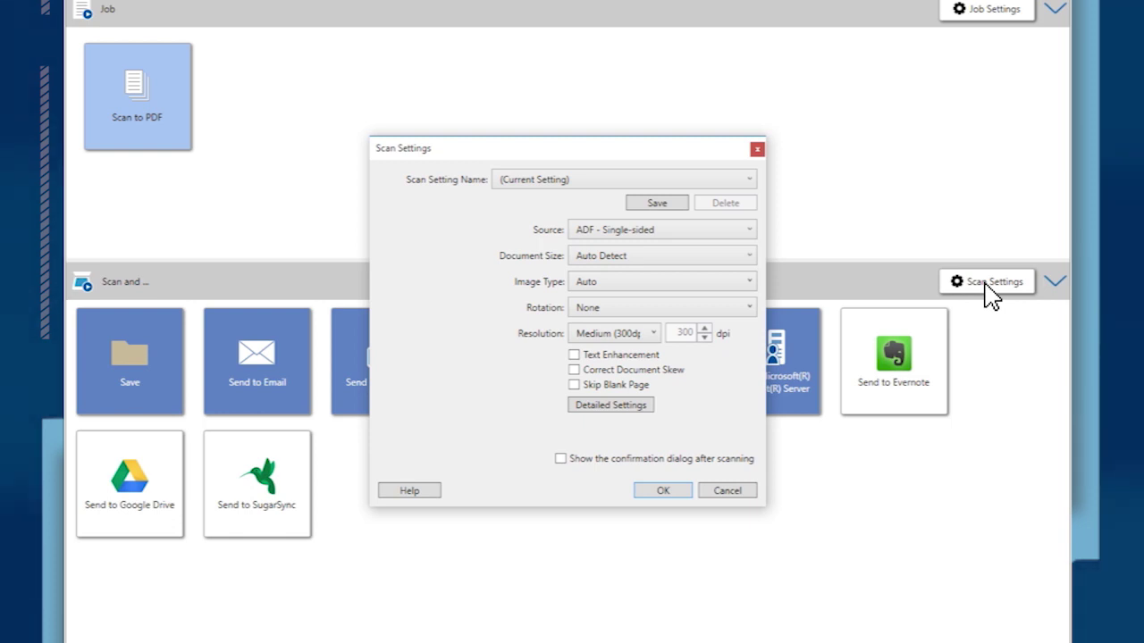
{"action": "left_click", "coordinate": [662, 491]}
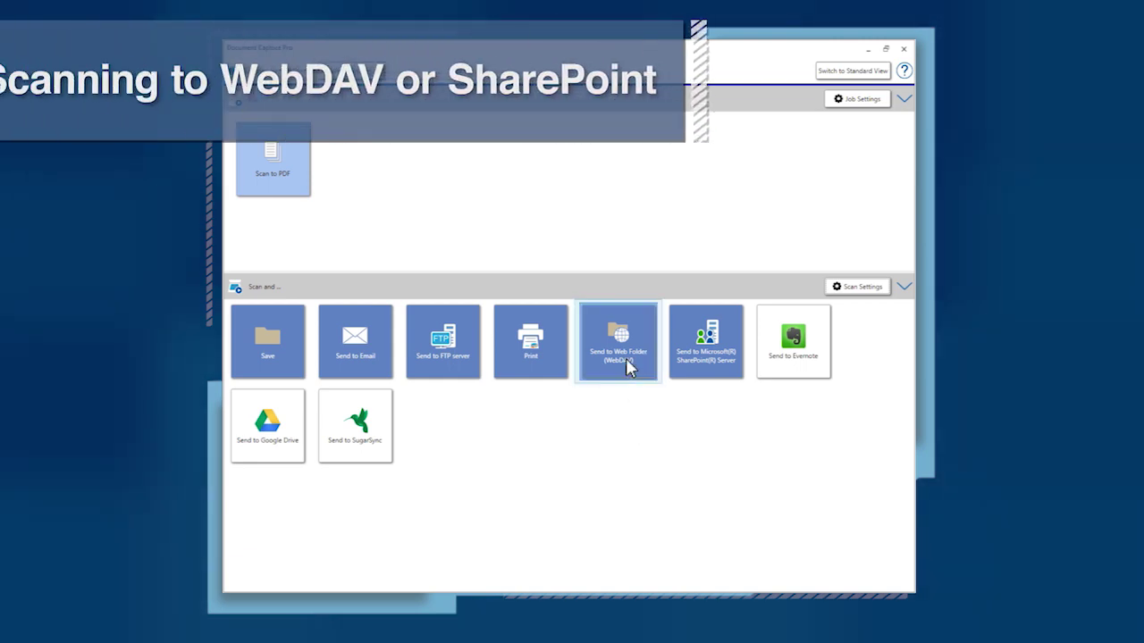
{"action": "left_click", "coordinate": [698, 359]}
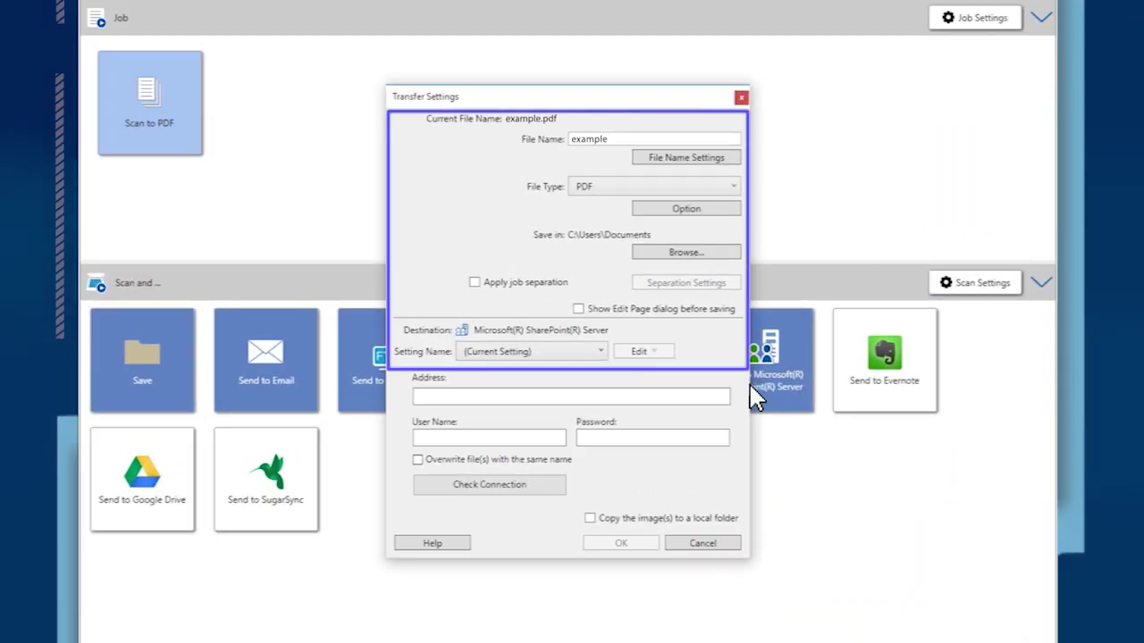
{"action": "left_click", "coordinate": [619, 399]}
{"action": "type", "text": "http://www.exa"}
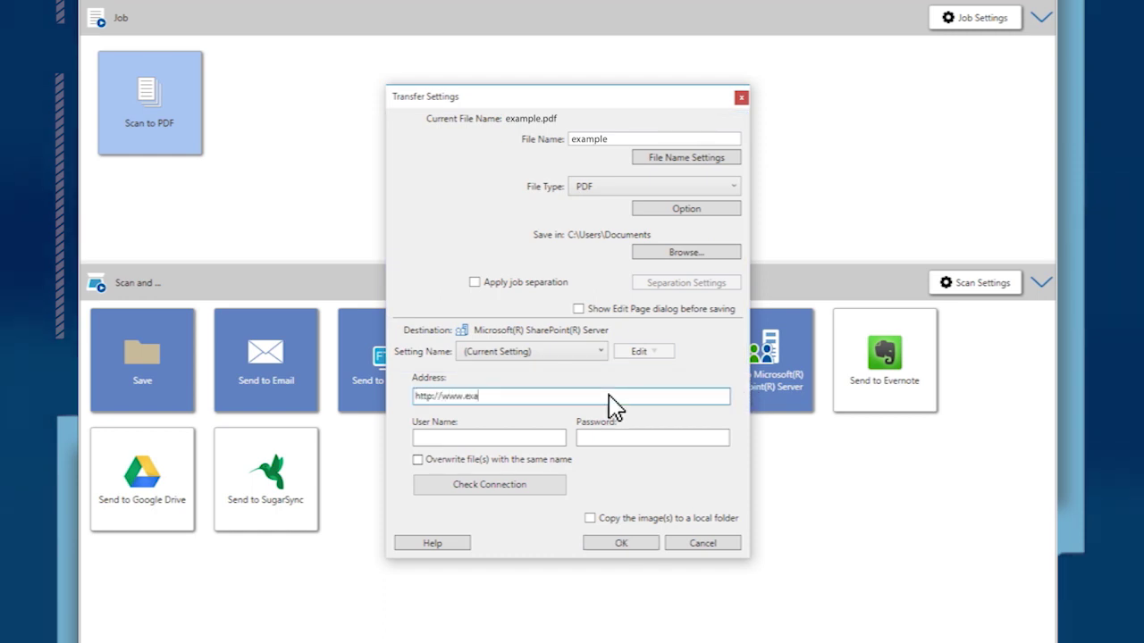
{"action": "type", "text": "mple.com/upload/"}
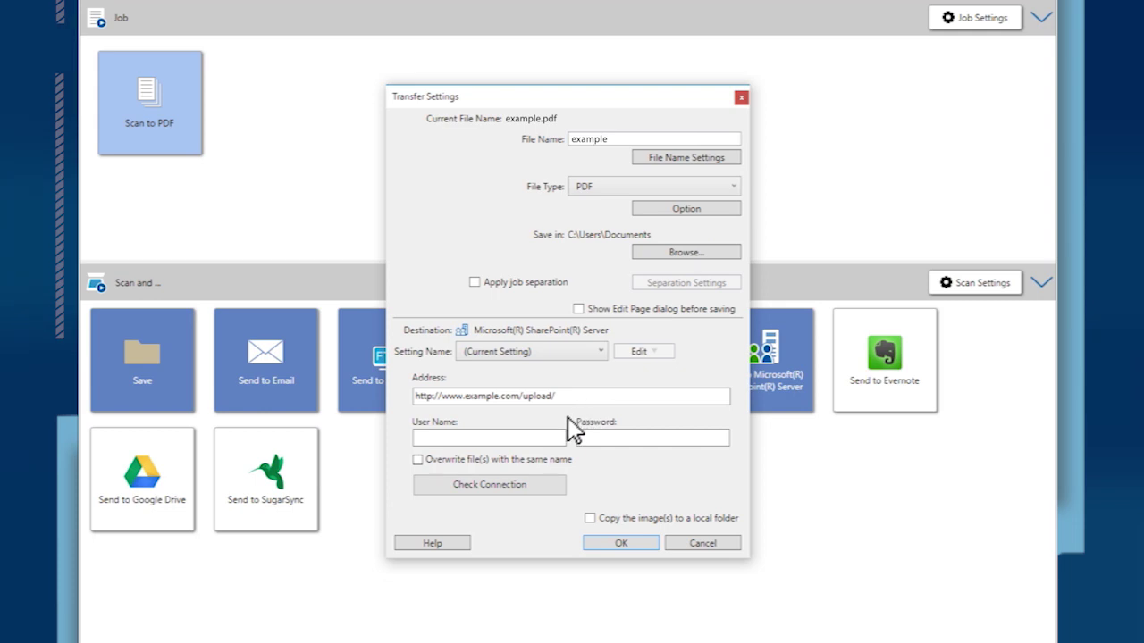
{"action": "left_click", "coordinate": [533, 437]}
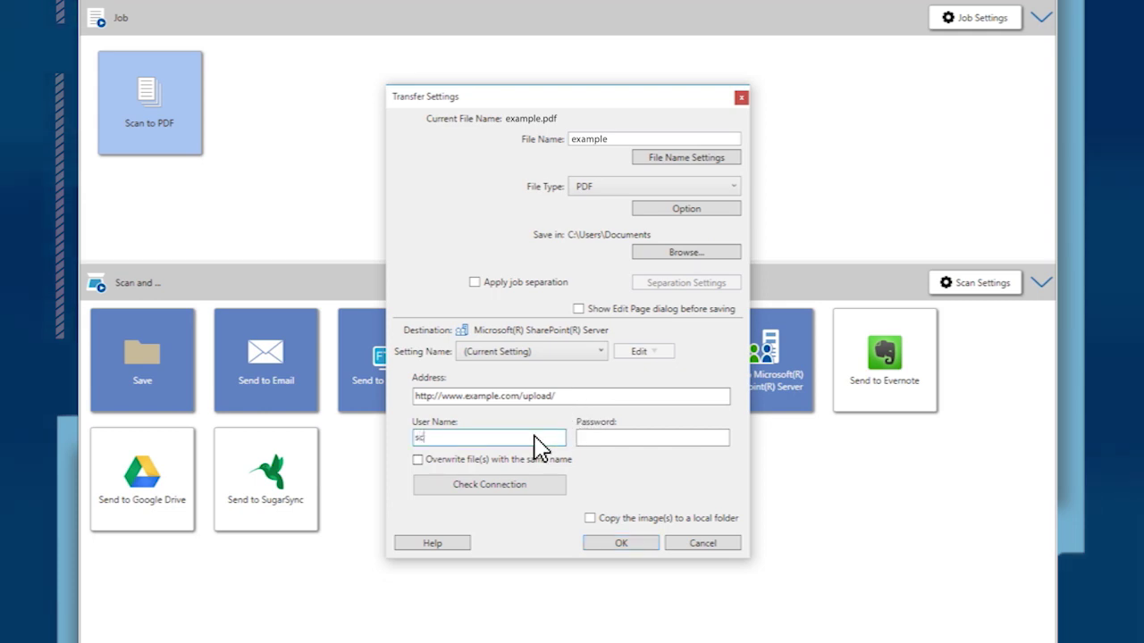
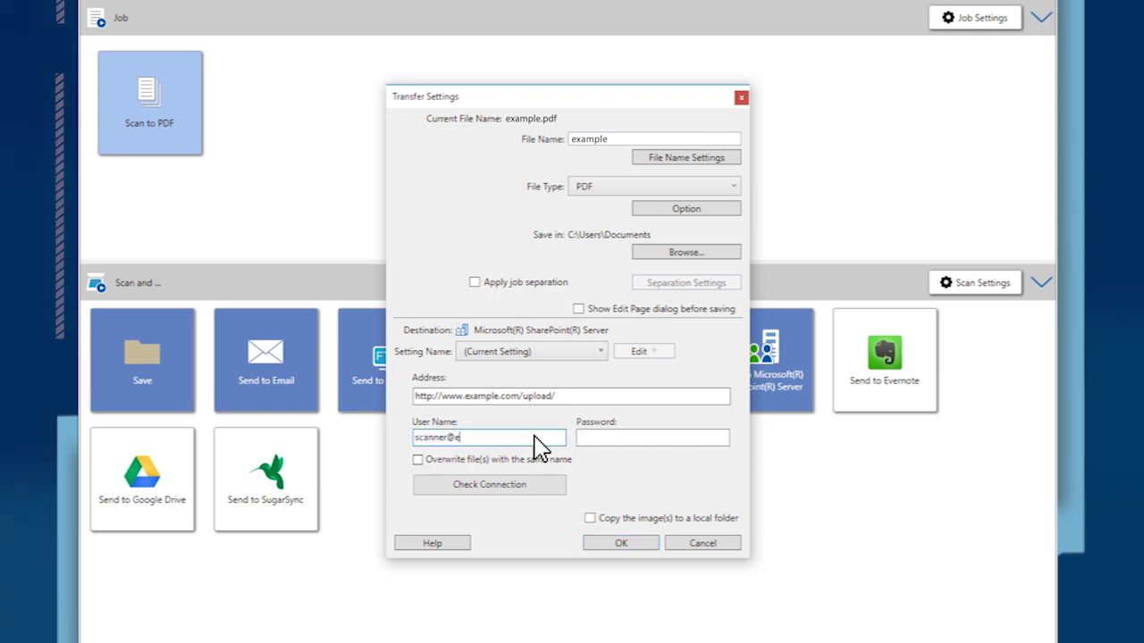
{"action": "key", "text": "Tab"}
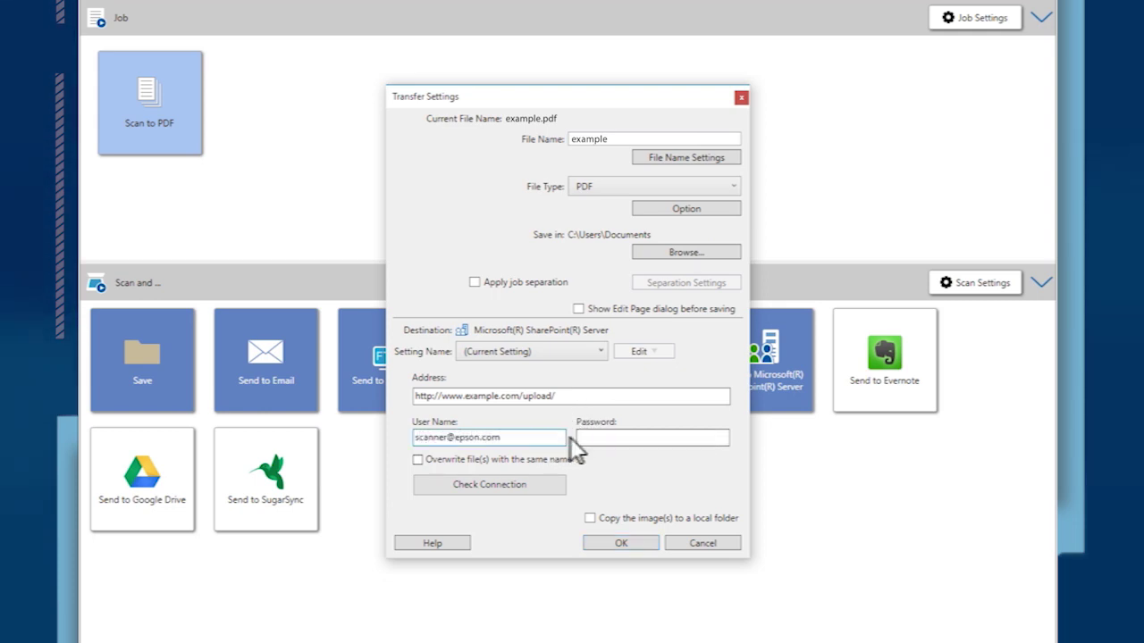
{"action": "type", "text": "•••••••"}
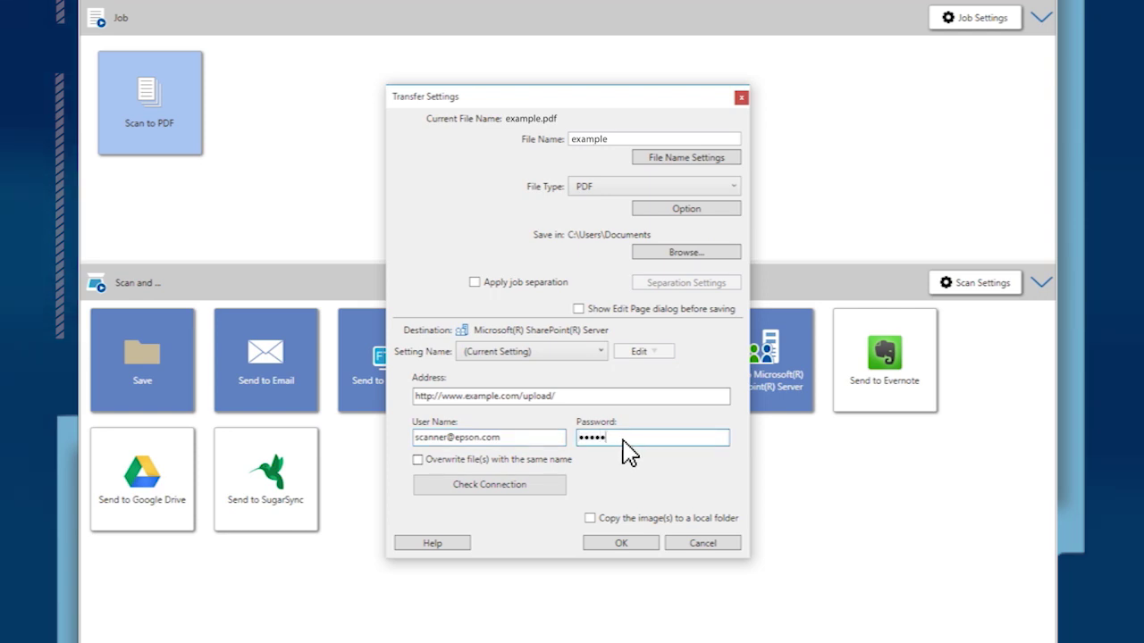
Confirm the SharePoint connection succeeds, send the scan, and close the completion message
{"action": "left_click", "coordinate": [538, 488]}
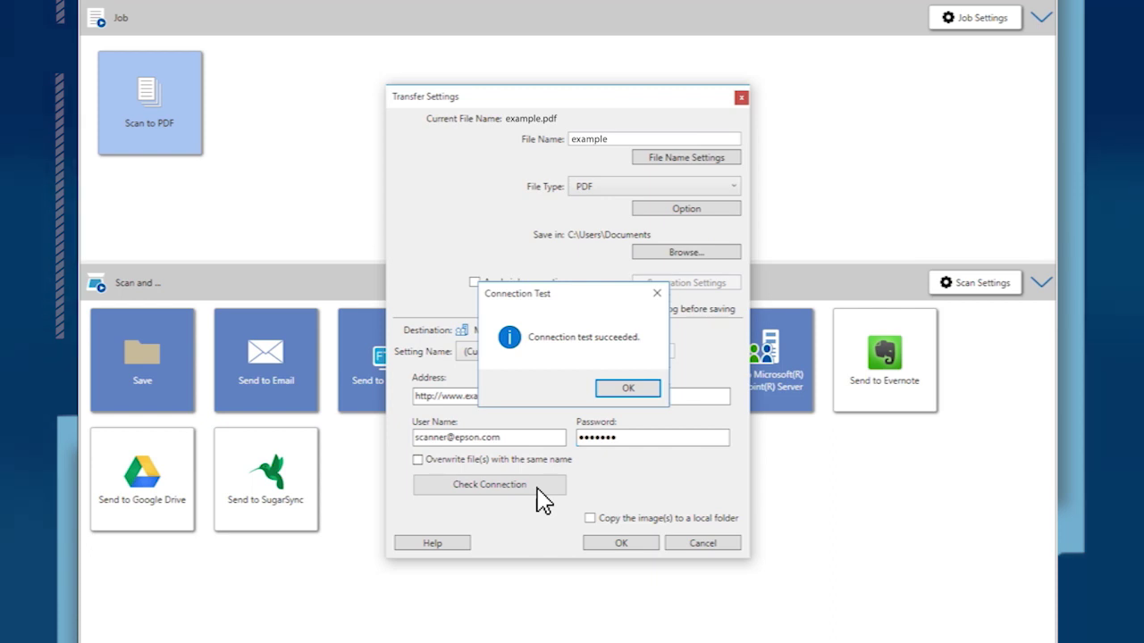
{"action": "left_click", "coordinate": [630, 390]}
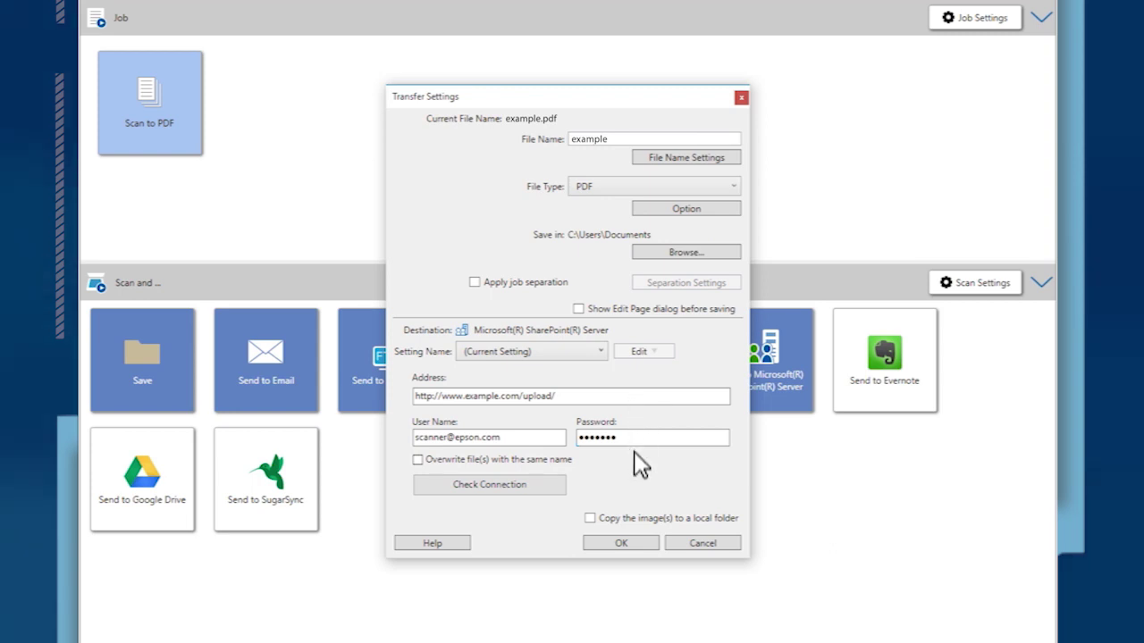
{"action": "left_click", "coordinate": [636, 547]}
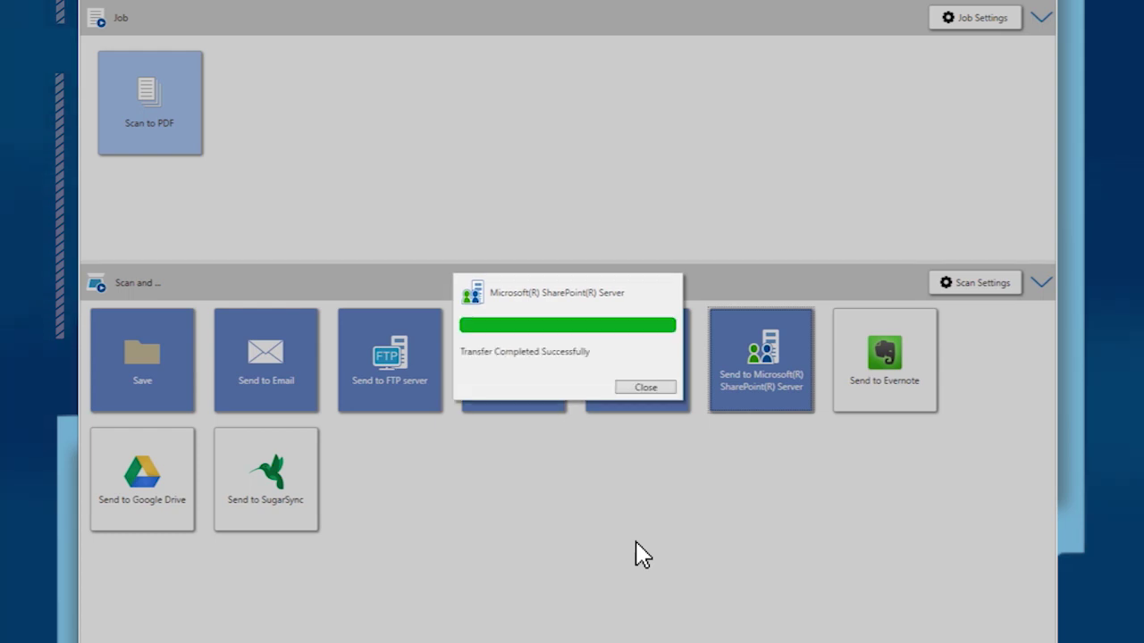
{"action": "left_click", "coordinate": [650, 388]}
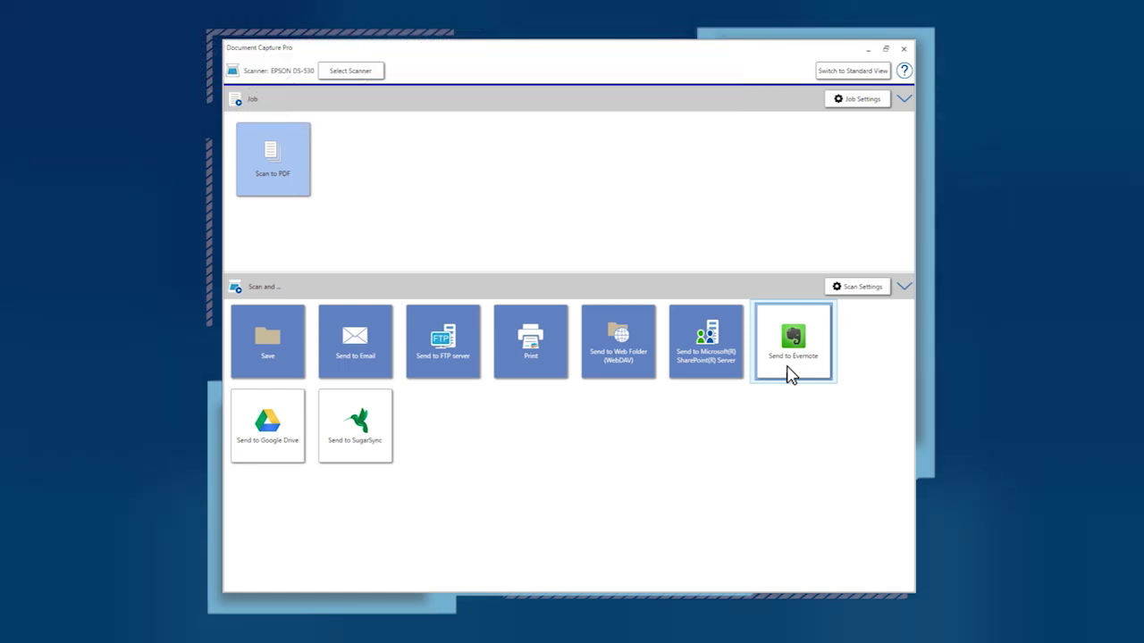
Scan and send the pages to Evernote's First Notebook, then close the completion notice
{"action": "left_click", "coordinate": [790, 375]}
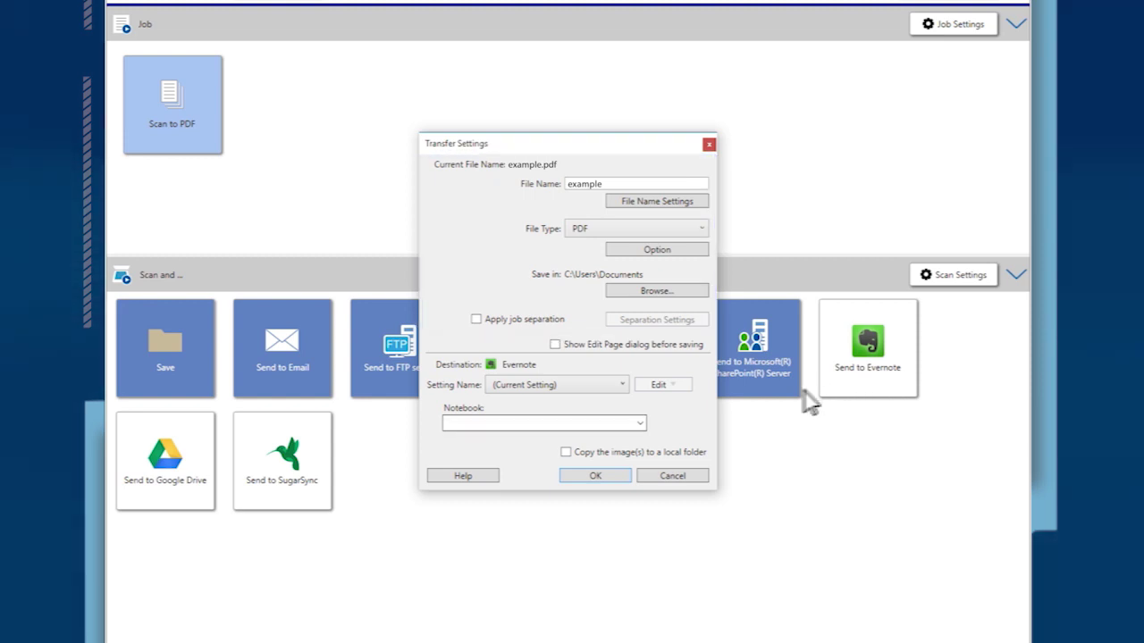
{"action": "left_click", "coordinate": [611, 422]}
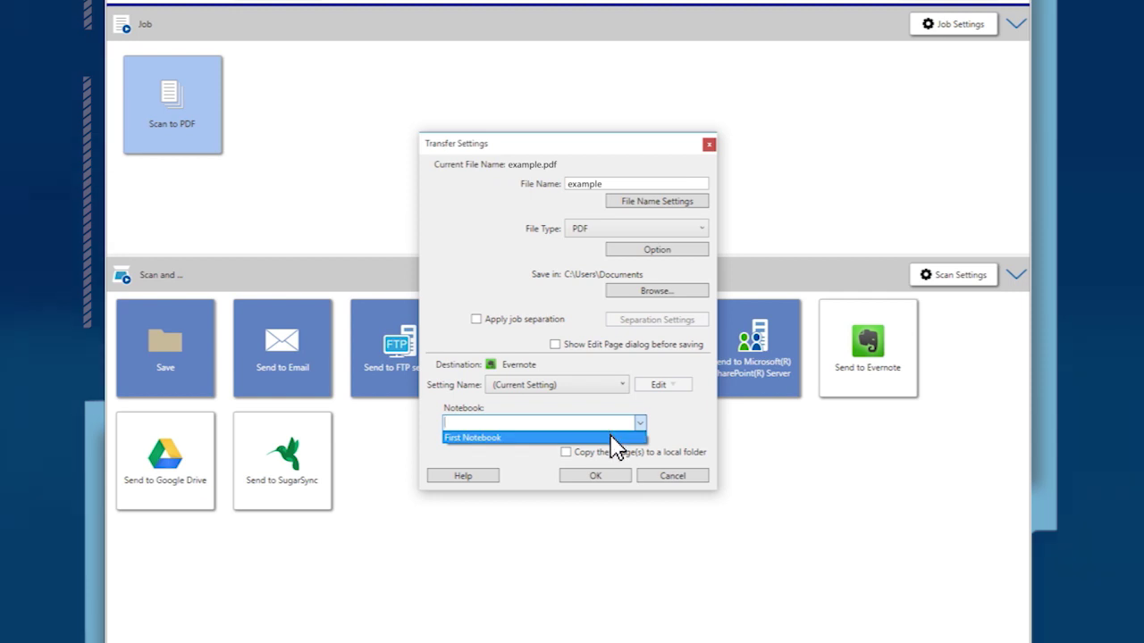
{"action": "left_click", "coordinate": [611, 437]}
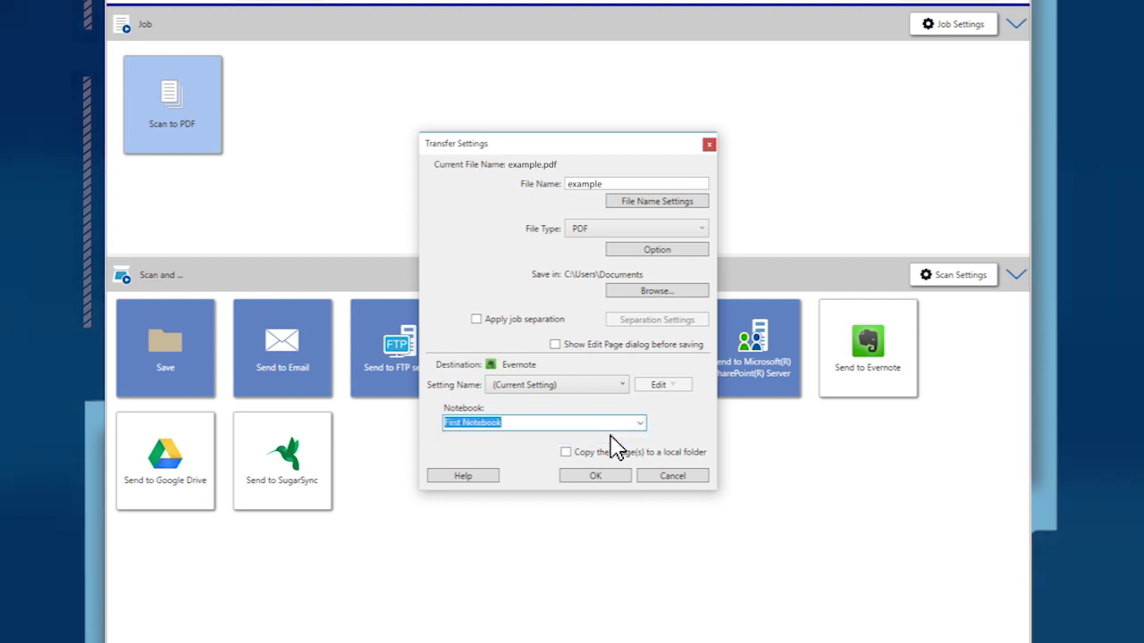
{"action": "left_click", "coordinate": [611, 478]}
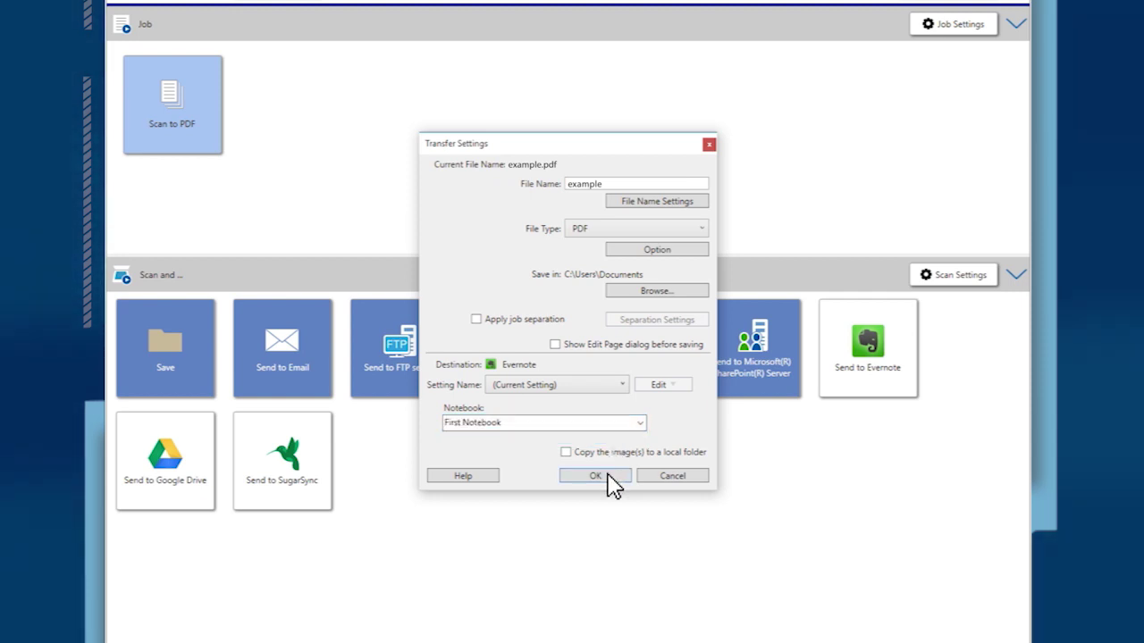
{"action": "left_click", "coordinate": [596, 475]}
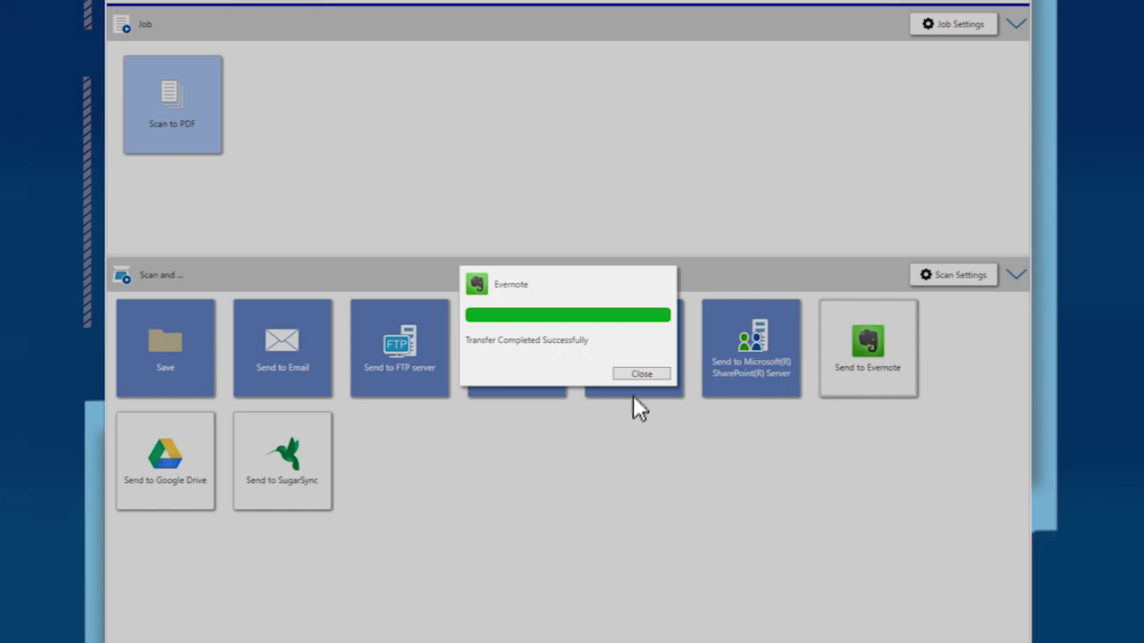
{"action": "left_click", "coordinate": [641, 375]}
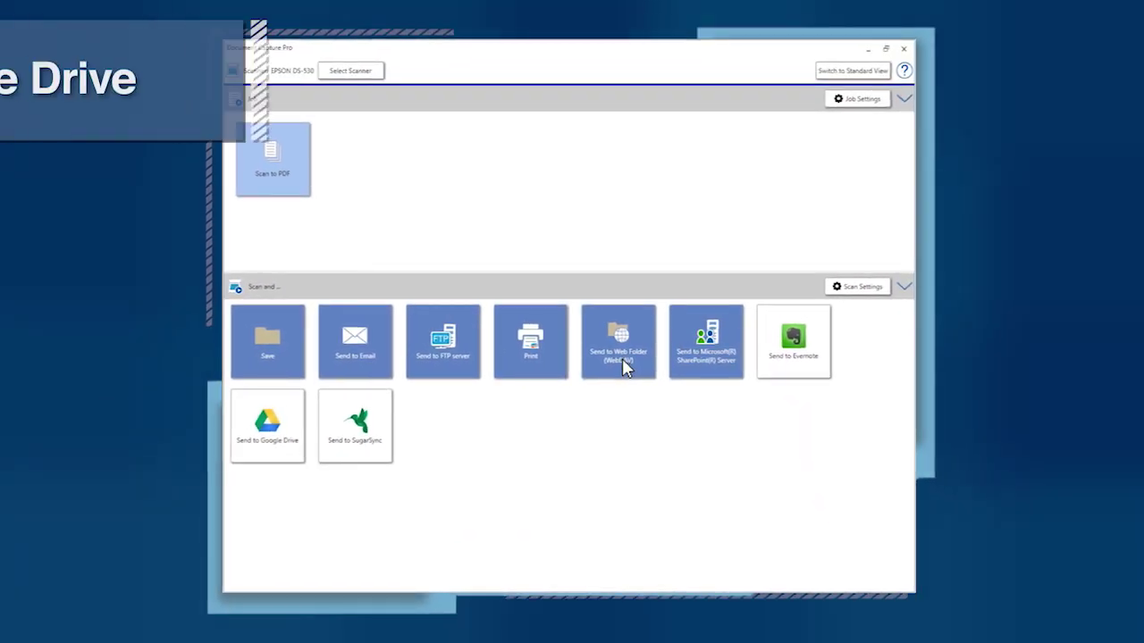
Scan the pages for Google Drive and start the Google account Login
{"action": "left_click", "coordinate": [270, 421]}
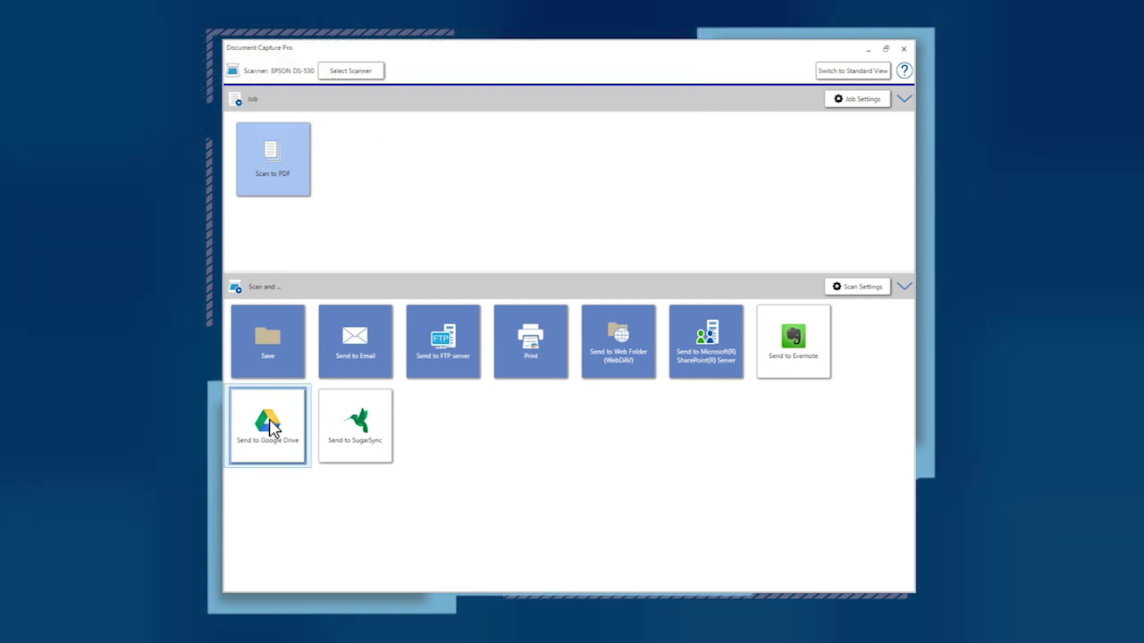
{"action": "left_click", "coordinate": [272, 427]}
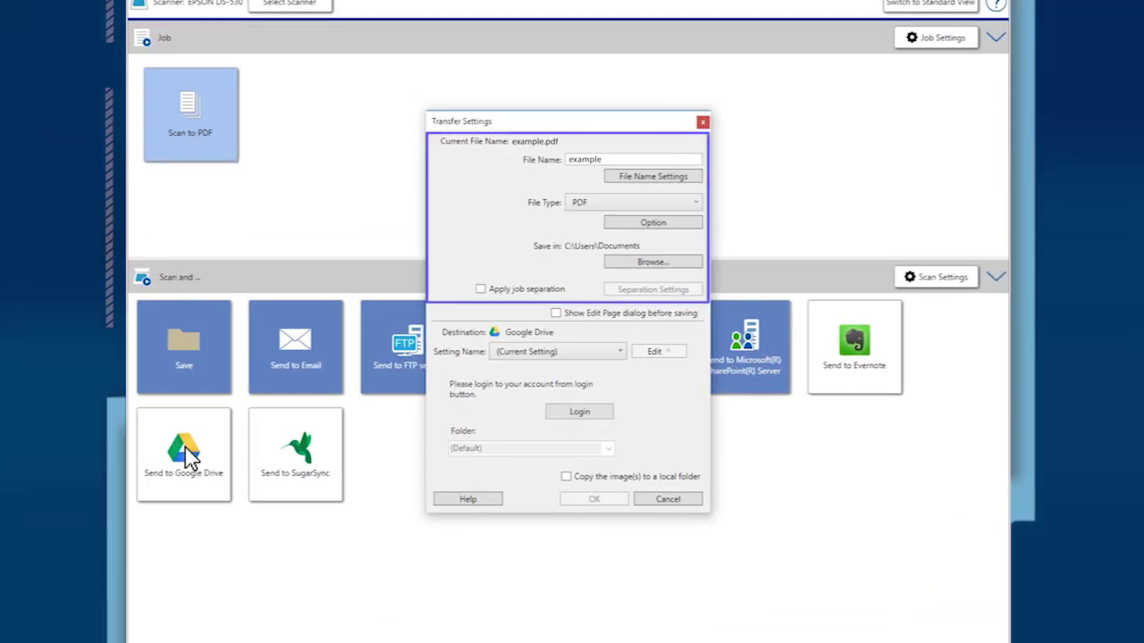
{"action": "left_click", "coordinate": [579, 412]}
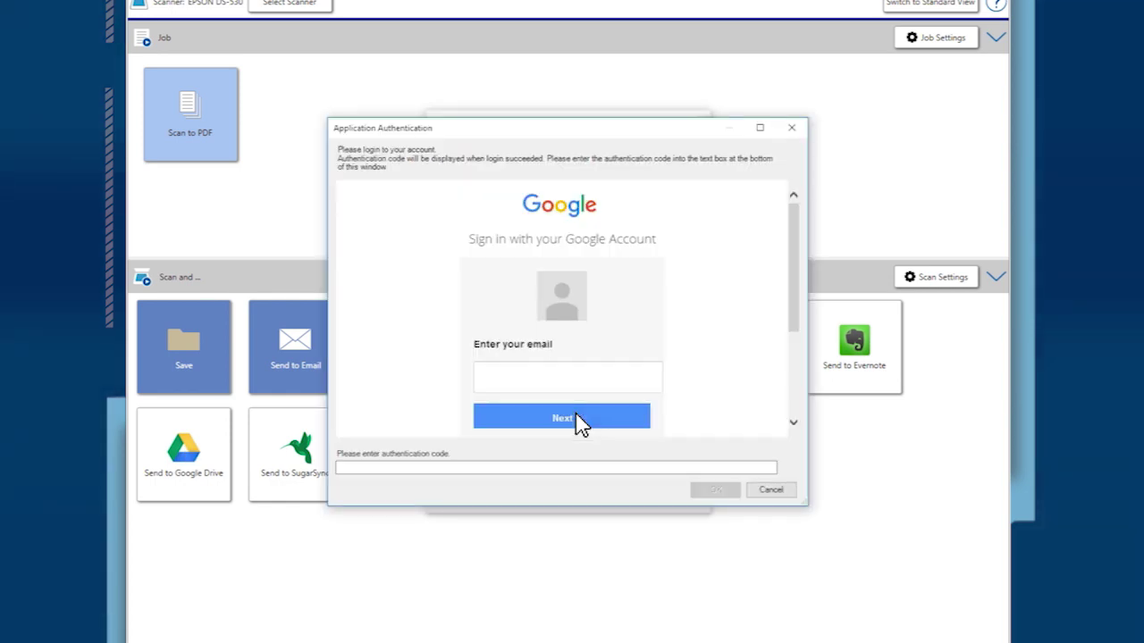
Sign in with the Google account e-mail and password, then allow Google Drive access
{"action": "left_click", "coordinate": [575, 385]}
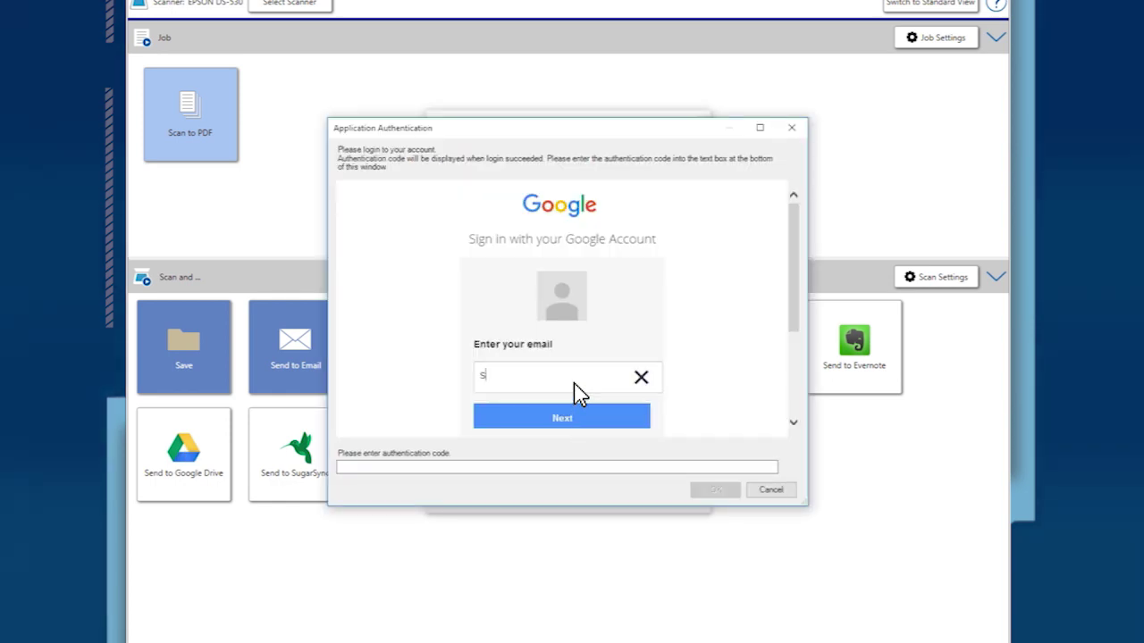
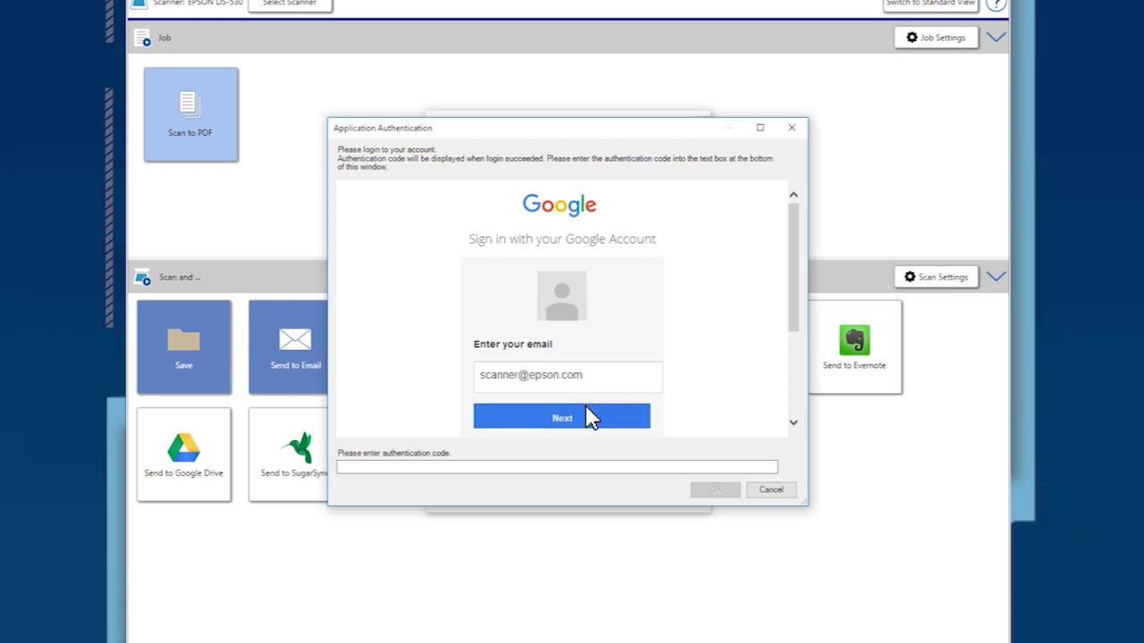
{"action": "left_click", "coordinate": [589, 417]}
{"action": "type", "text": "•••••••"}
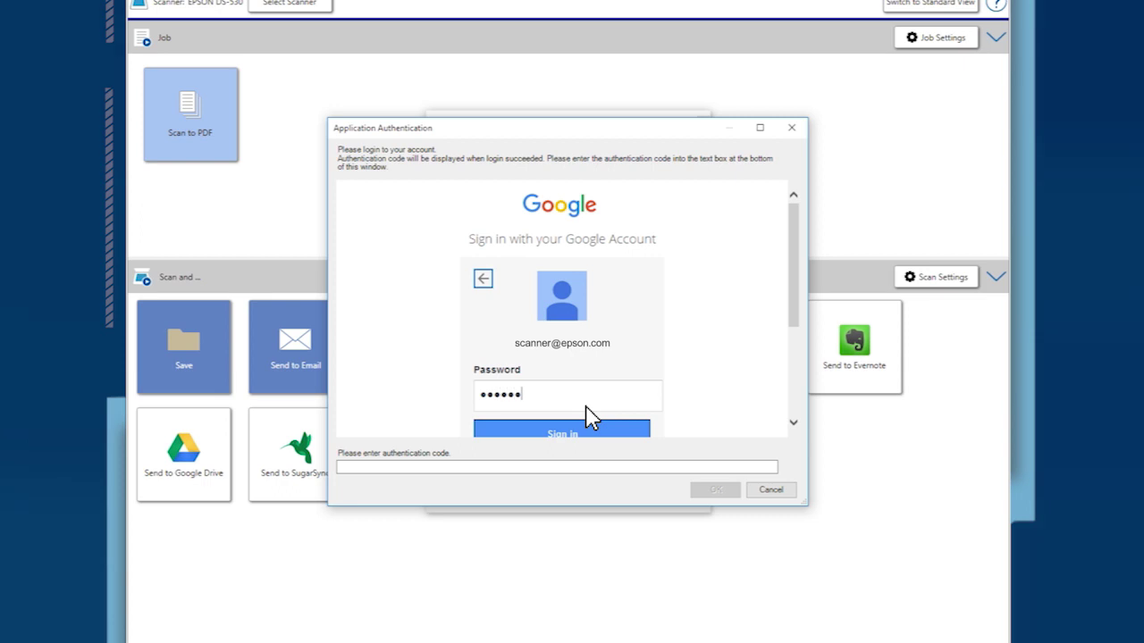
{"action": "left_click", "coordinate": [594, 432]}
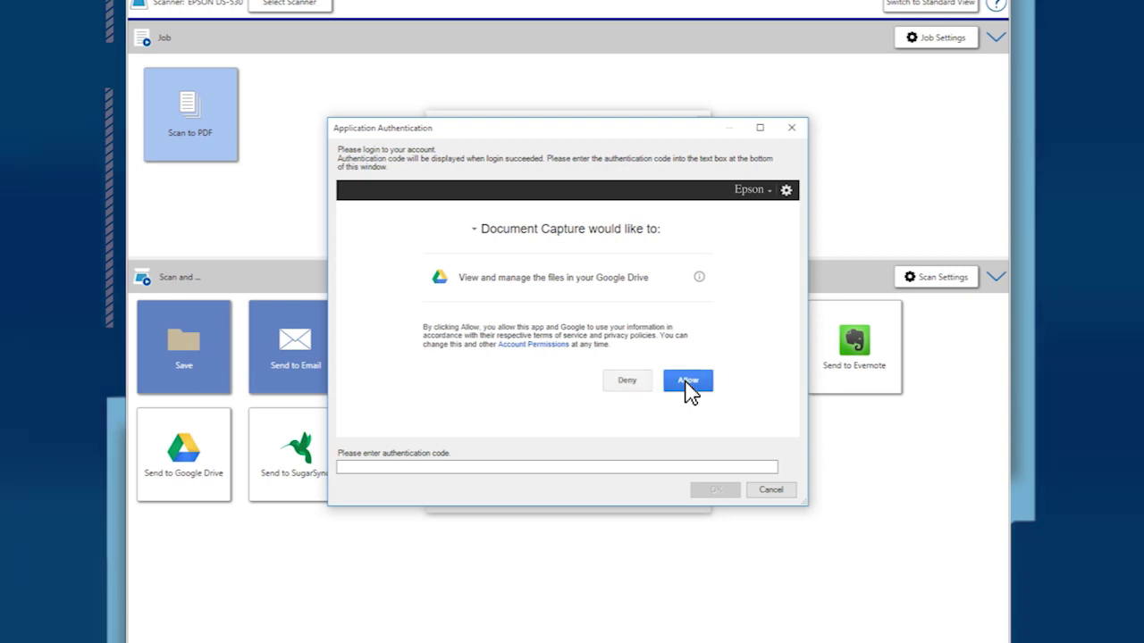
{"action": "left_click", "coordinate": [688, 381]}
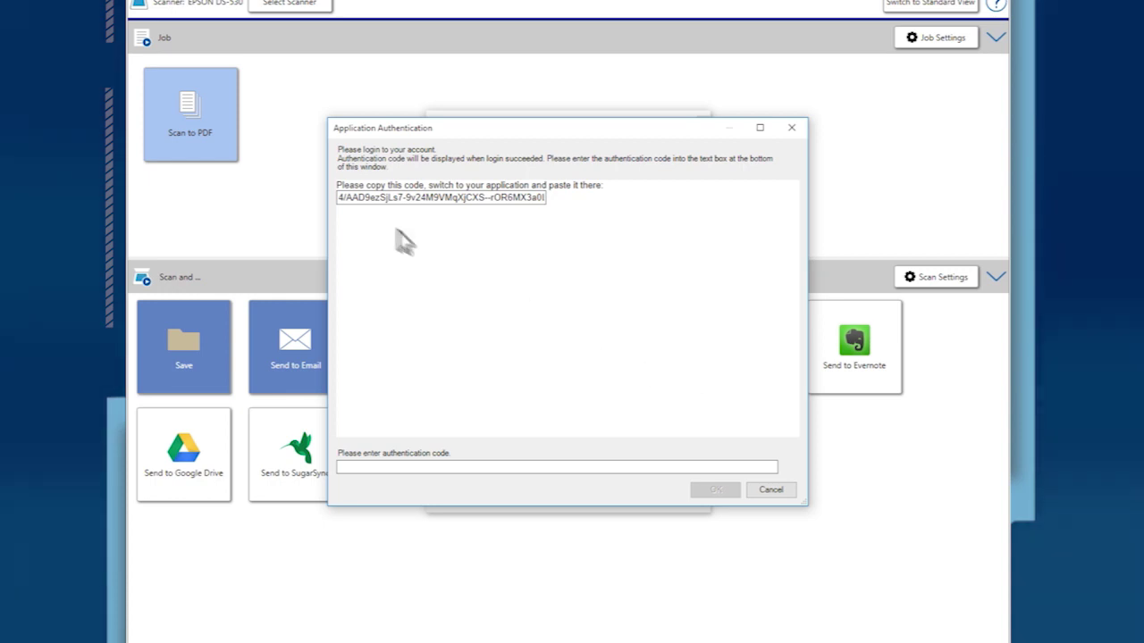
Copy the displayed authorization code and paste it into the authentication code box
{"action": "left_click_drag", "start_coordinate": [340, 204], "coordinate": [549, 205]}
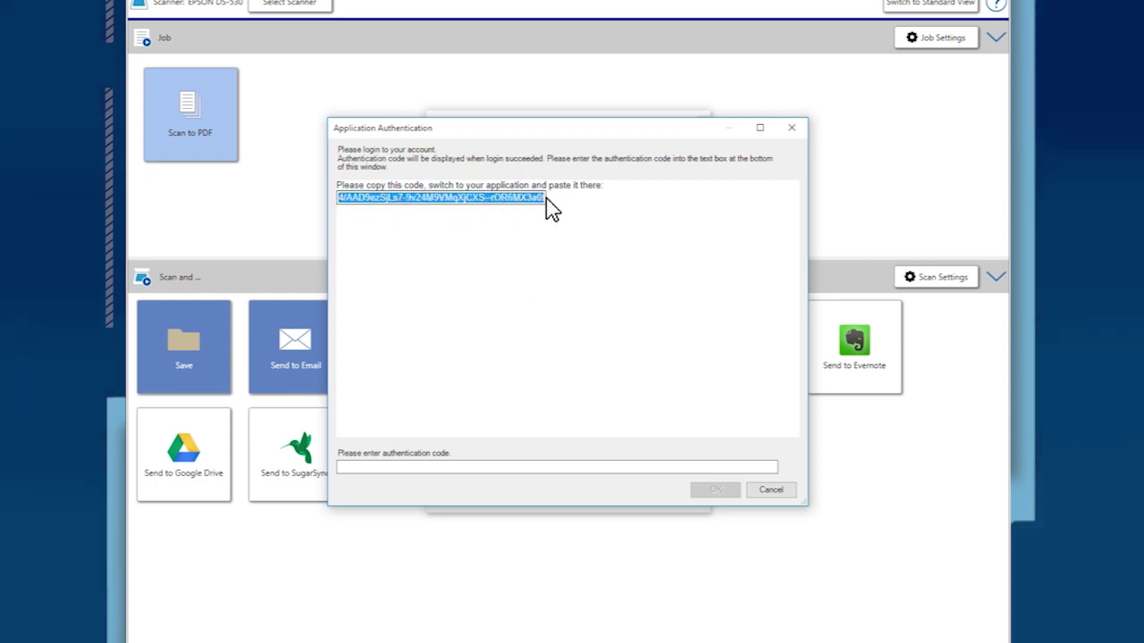
{"action": "right_click", "coordinate": [547, 205]}
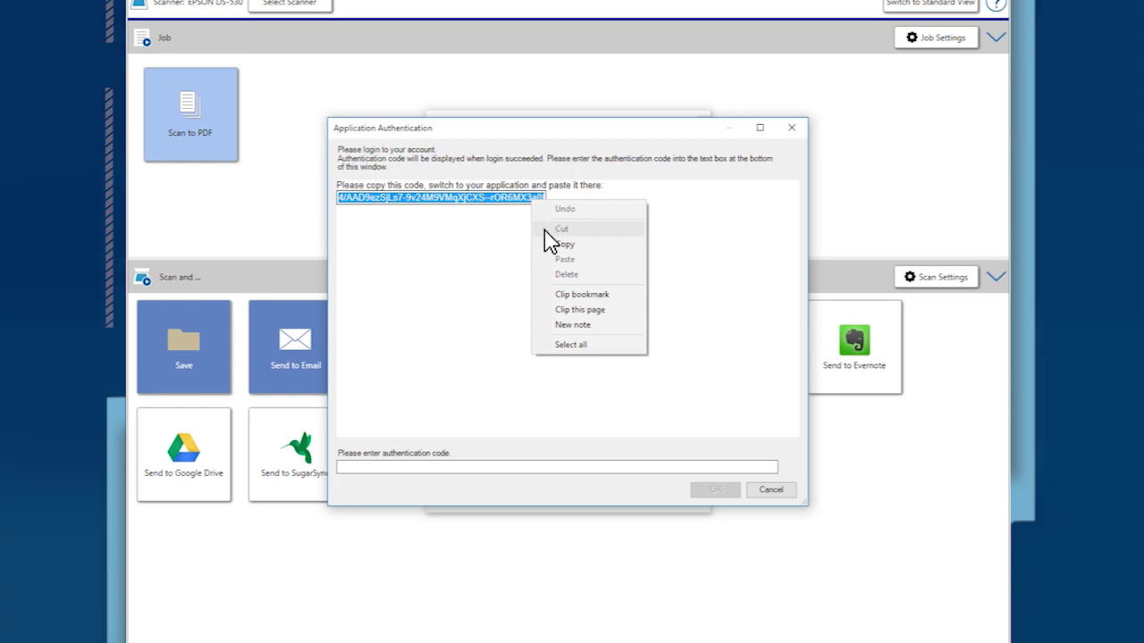
{"action": "left_click", "coordinate": [548, 244]}
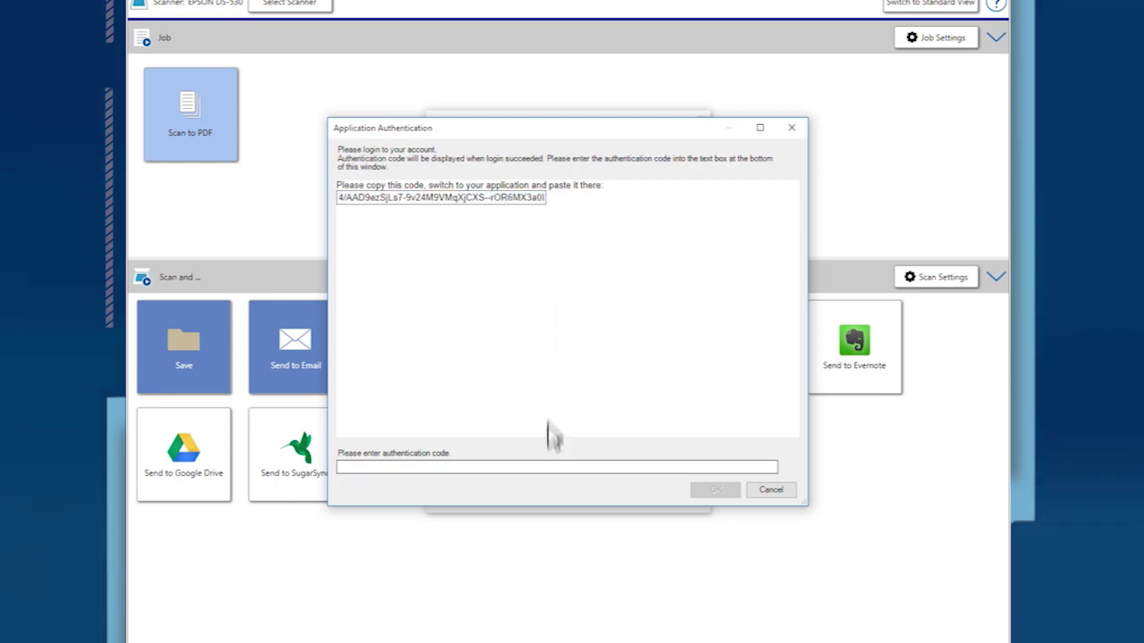
{"action": "left_click", "coordinate": [548, 468]}
{"action": "right_click", "coordinate": [549, 468]}
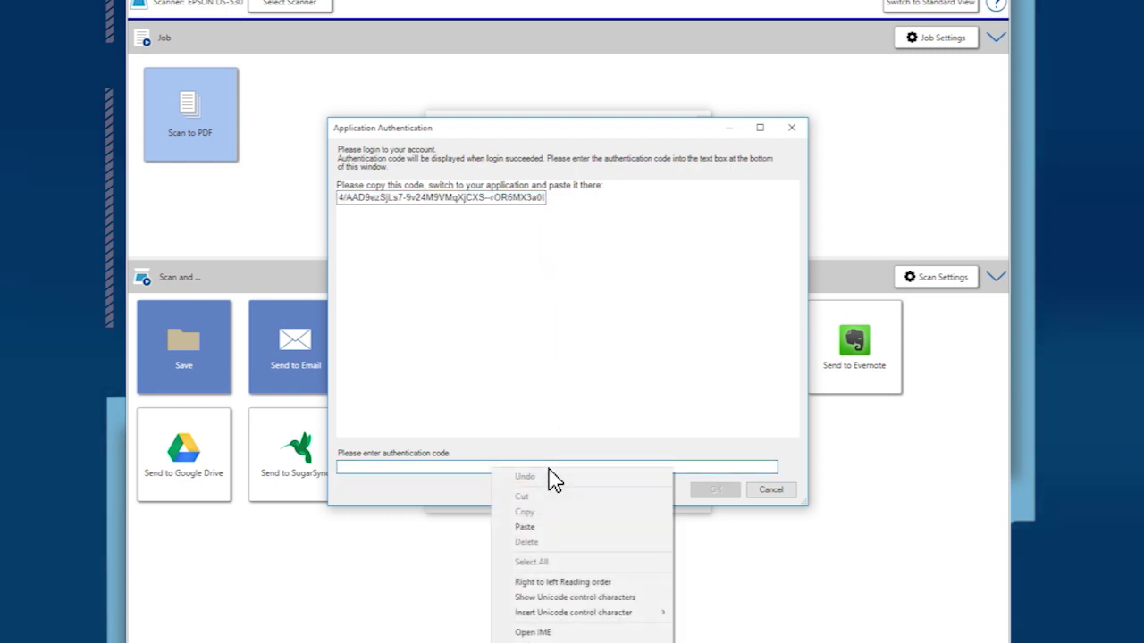
{"action": "left_click", "coordinate": [548, 528]}
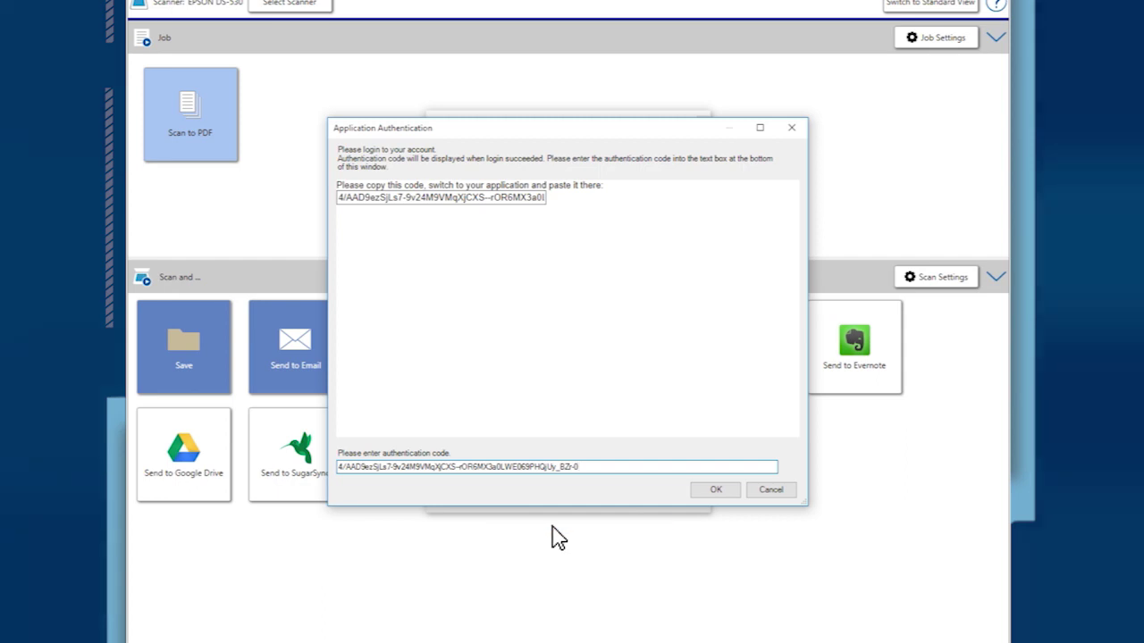
{"action": "left_click", "coordinate": [717, 492]}
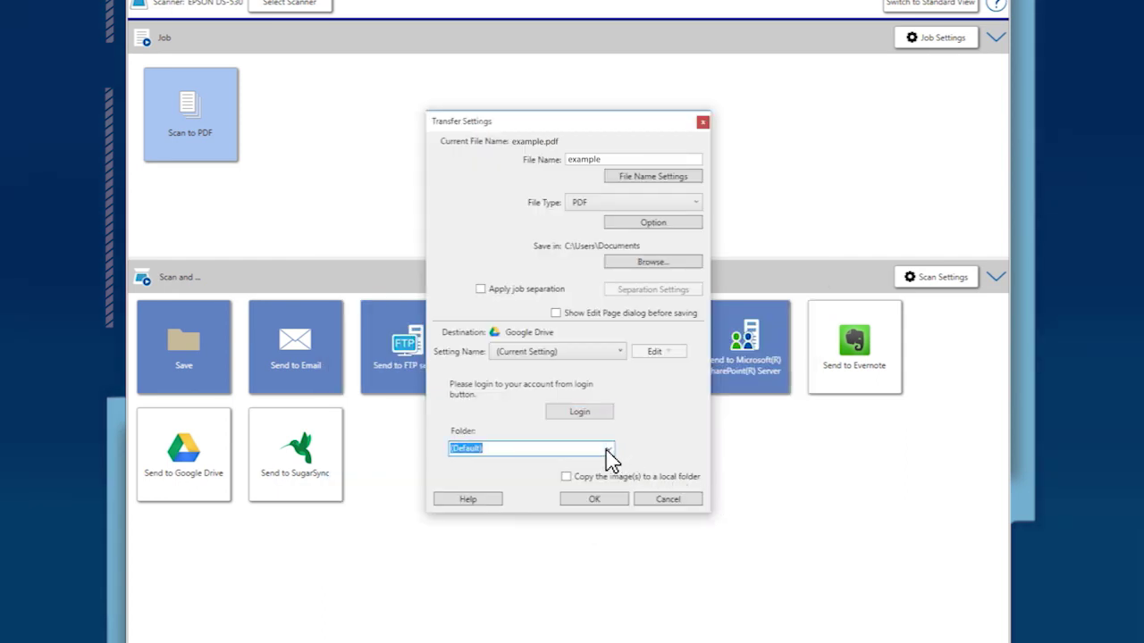
Upload the scan to Google Drive's default folder and close the completion notice
{"action": "left_click", "coordinate": [604, 500]}
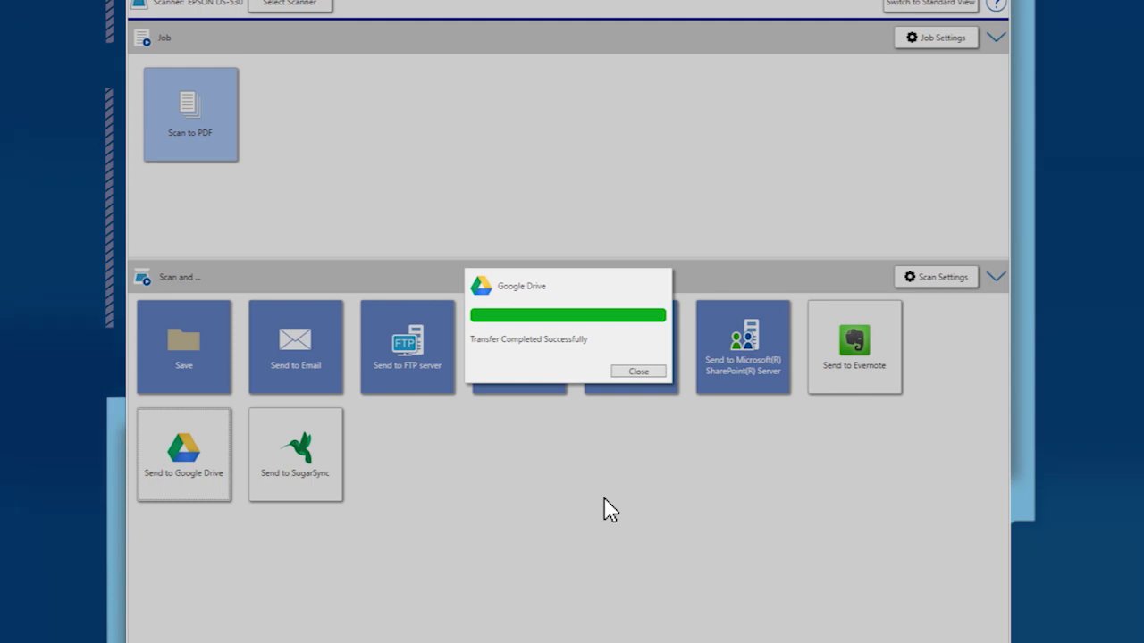
{"action": "left_click", "coordinate": [637, 375]}
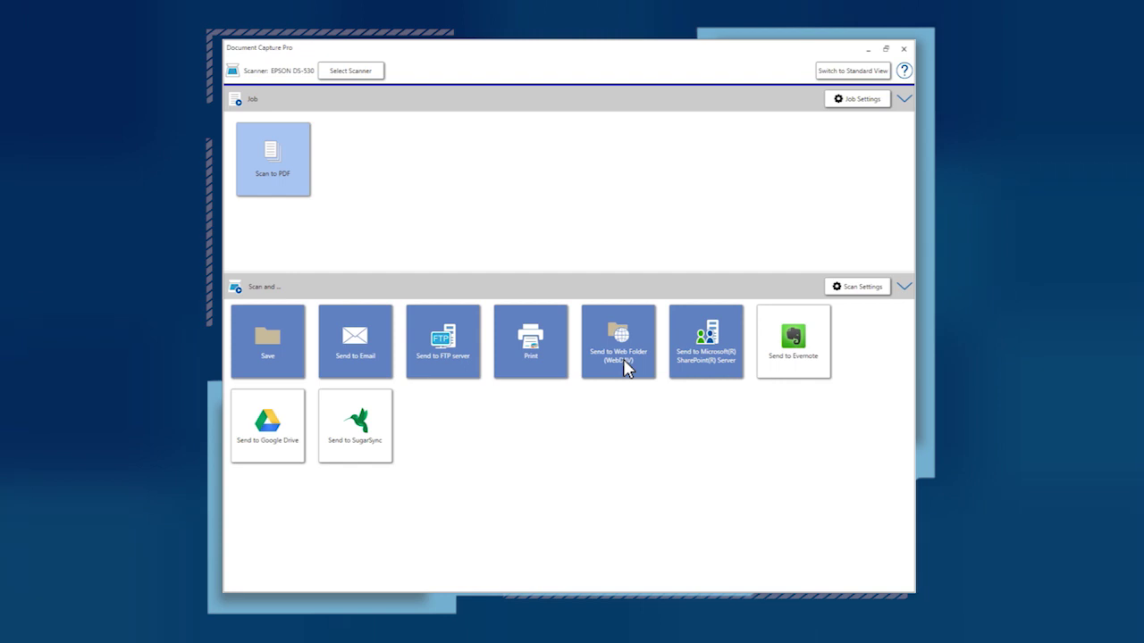
Scan for SugarSync, enter the account e-mail and password, leave the folder empty, and test the connection
{"action": "left_click", "coordinate": [379, 424]}
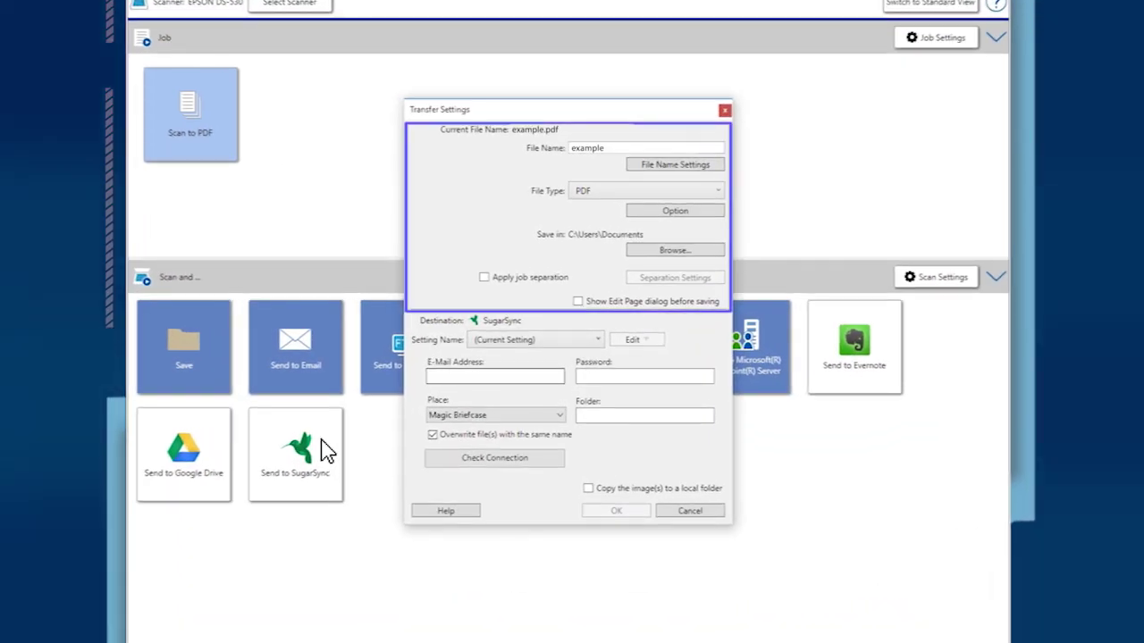
{"action": "left_click", "coordinate": [541, 377]}
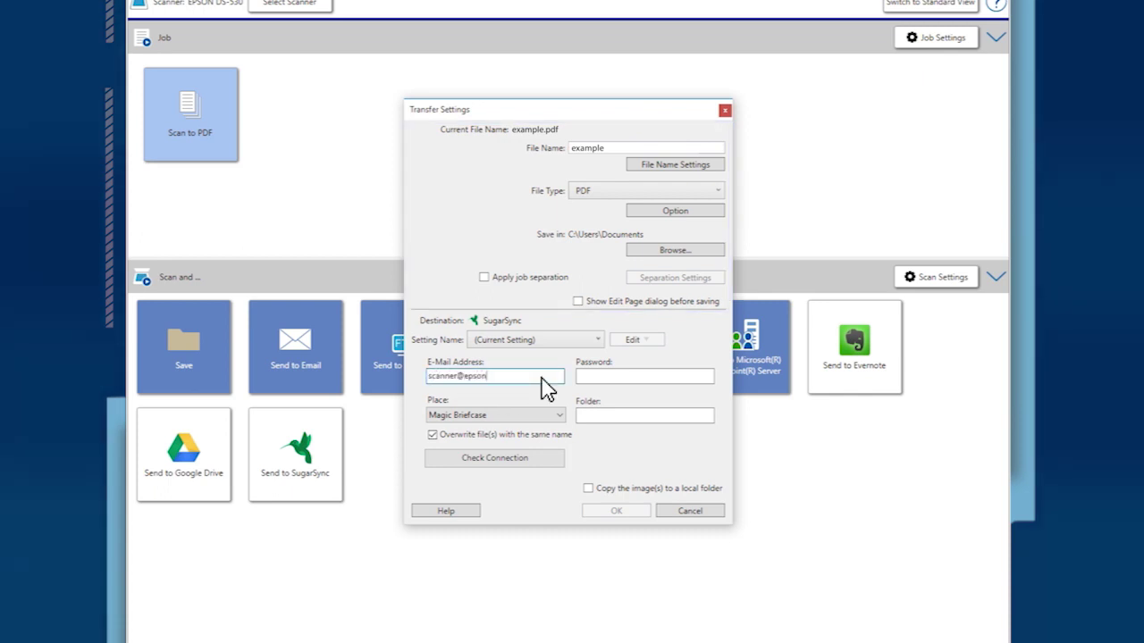
{"action": "key", "text": "Tab"}
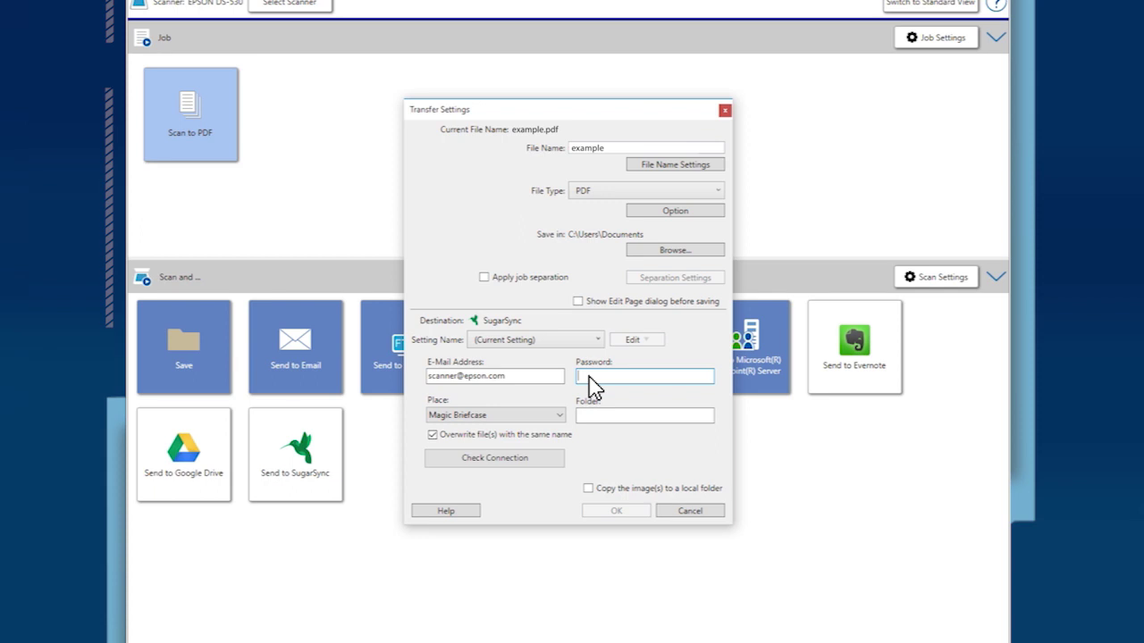
{"action": "type", "text": "p•"}
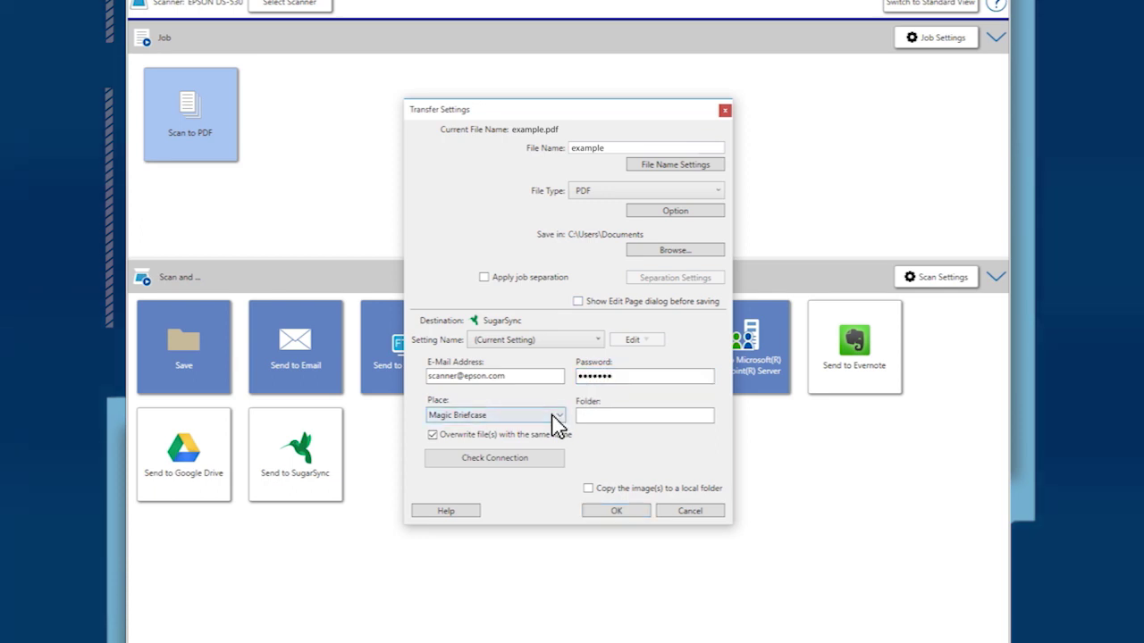
{"action": "left_click", "coordinate": [587, 415]}
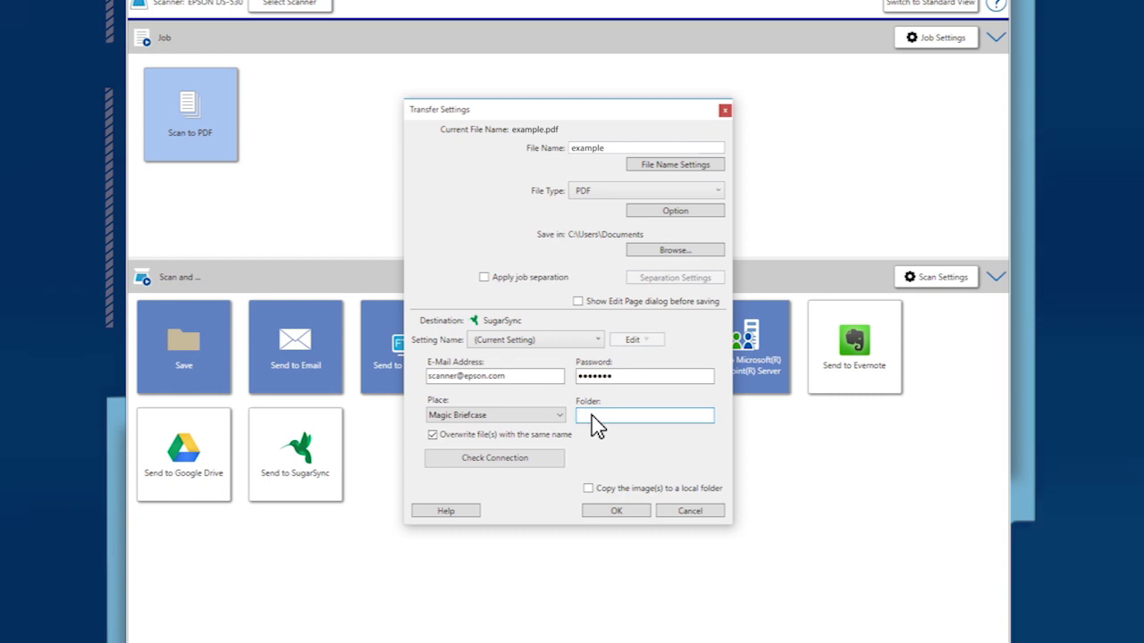
{"action": "key", "text": "Tab"}
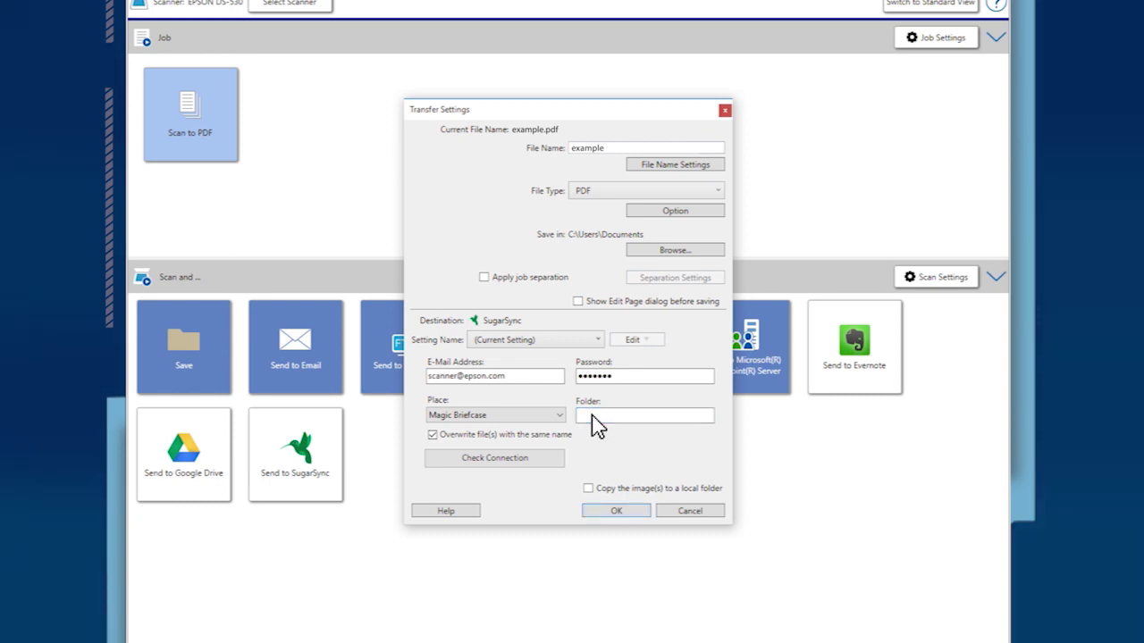
{"action": "left_click", "coordinate": [554, 465]}
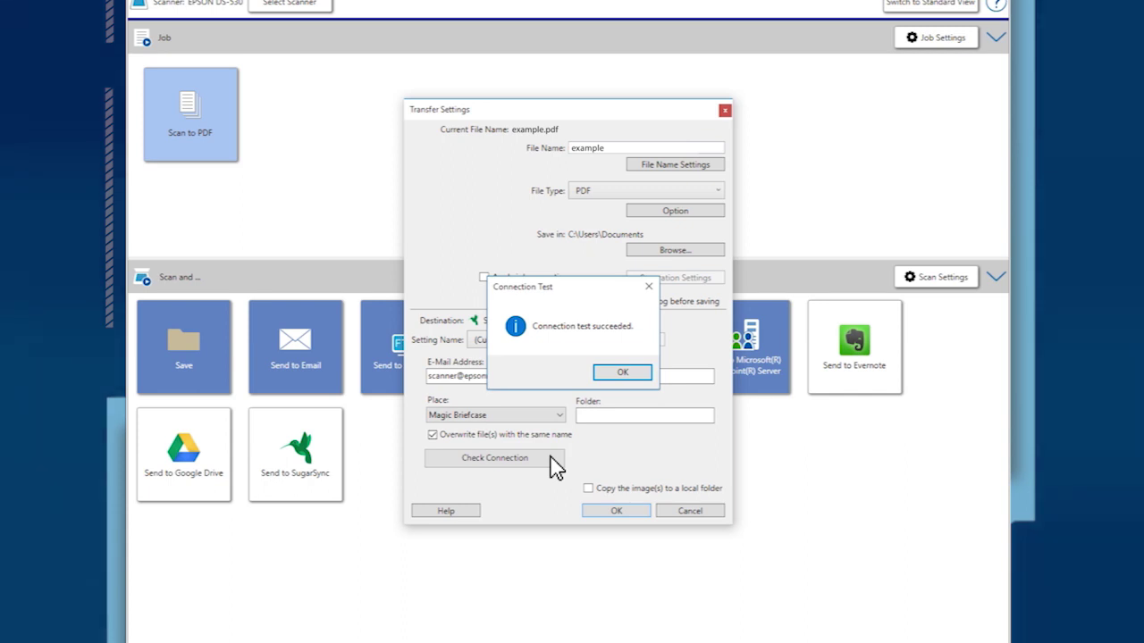
Dismiss the connection success, send the scan to SugarSync, and close the completion notice
{"action": "left_click", "coordinate": [623, 373]}
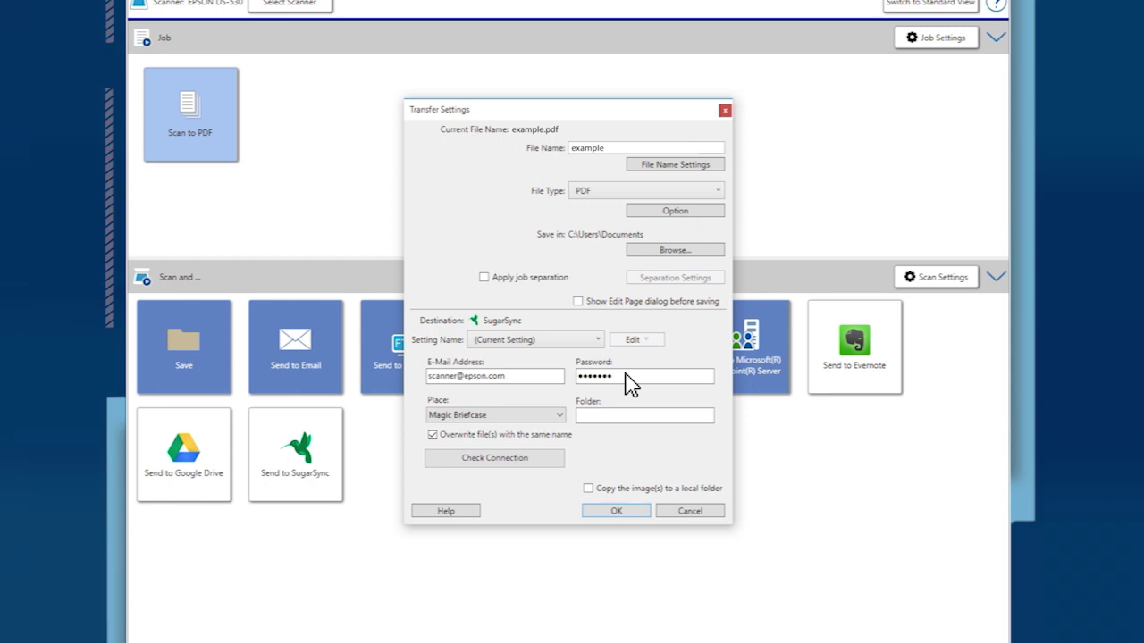
{"action": "left_click", "coordinate": [617, 511]}
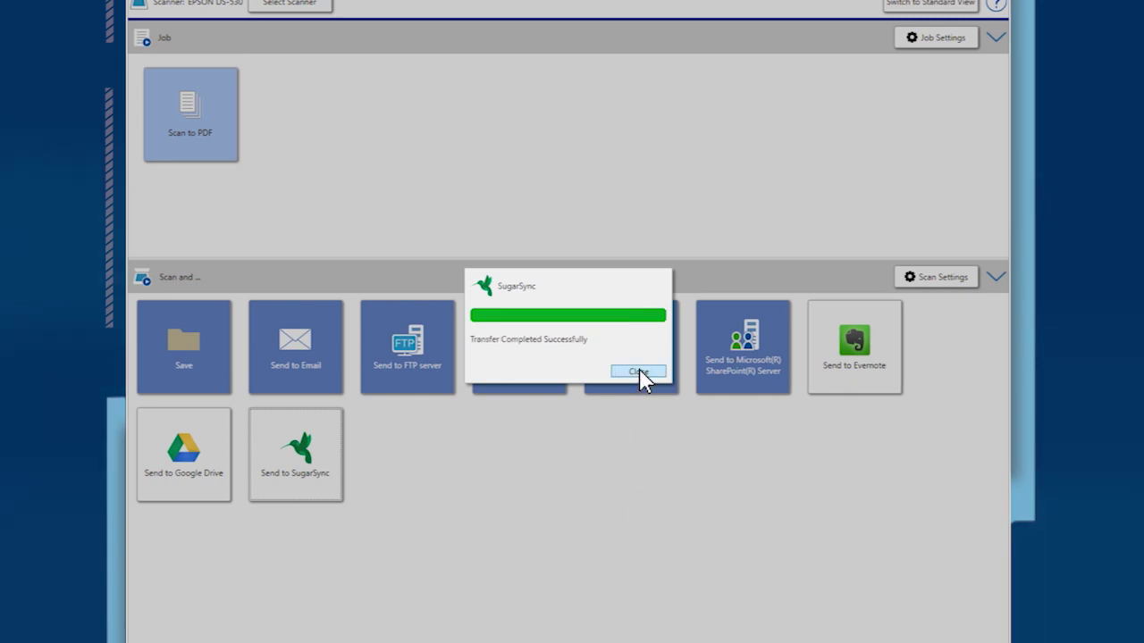
{"action": "left_click", "coordinate": [638, 372]}
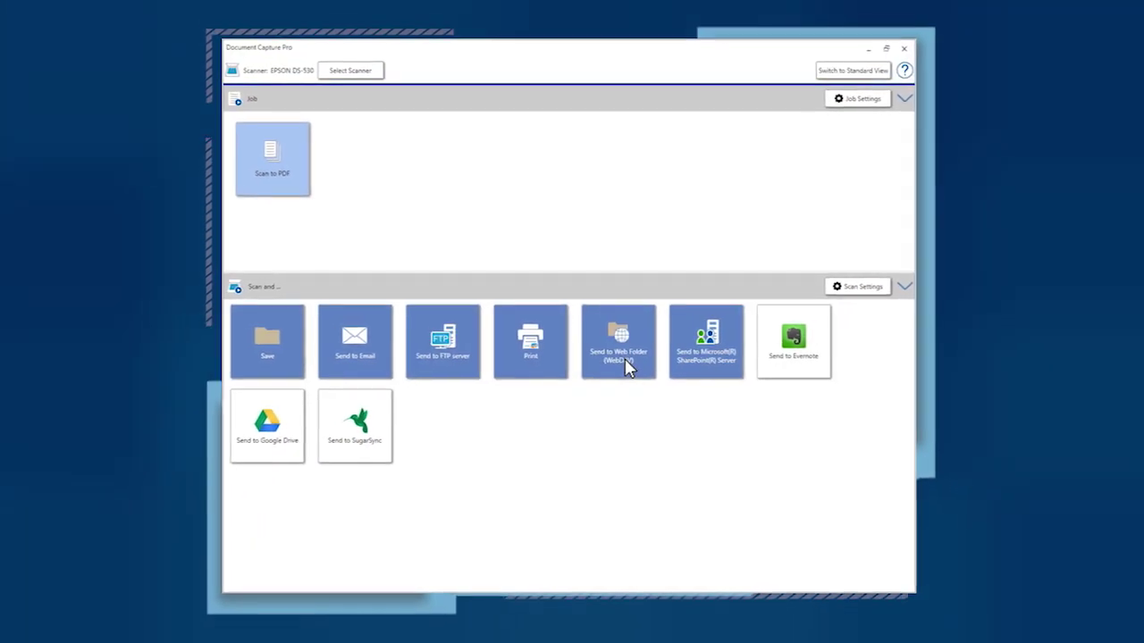